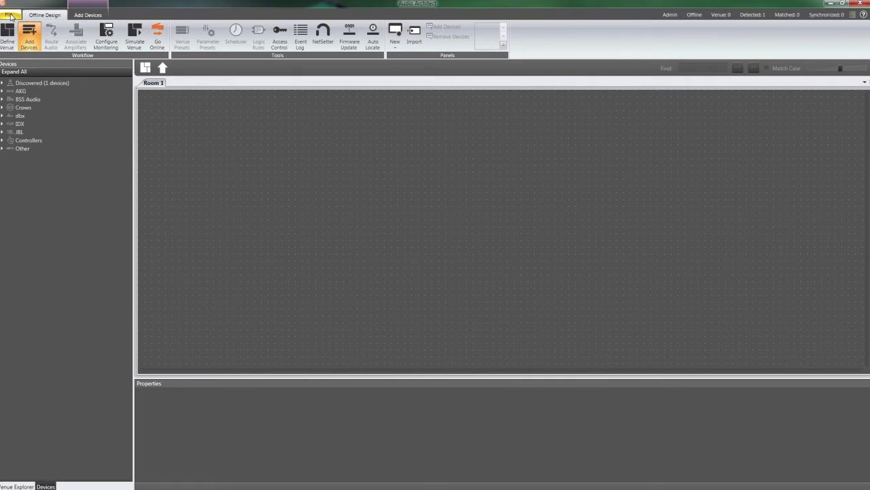
Open the File backstage menu to show the file commands and recent venue files.
{"action": "left_click", "coordinate": [11, 15]}
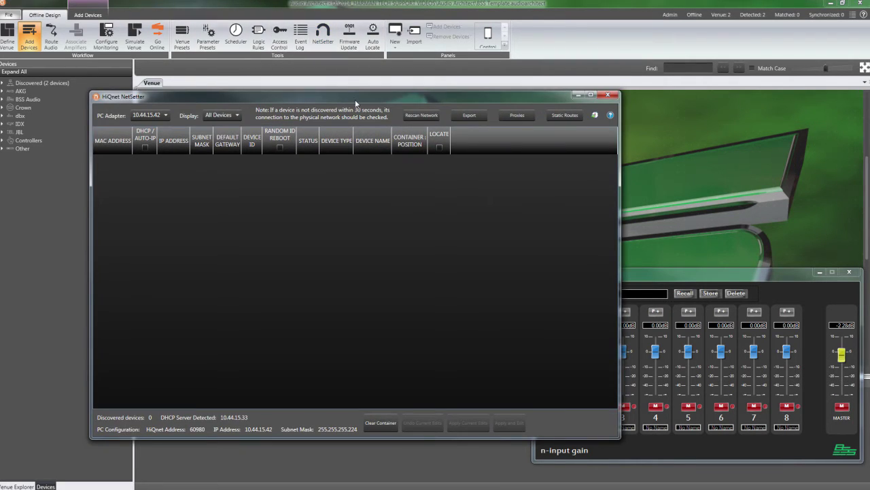
Move the NetSetter window aside and keep 10.44.15.42 as the PC network adapter.
{"action": "left_click_drag", "start_coordinate": [367, 106], "coordinate": [479, 104]}
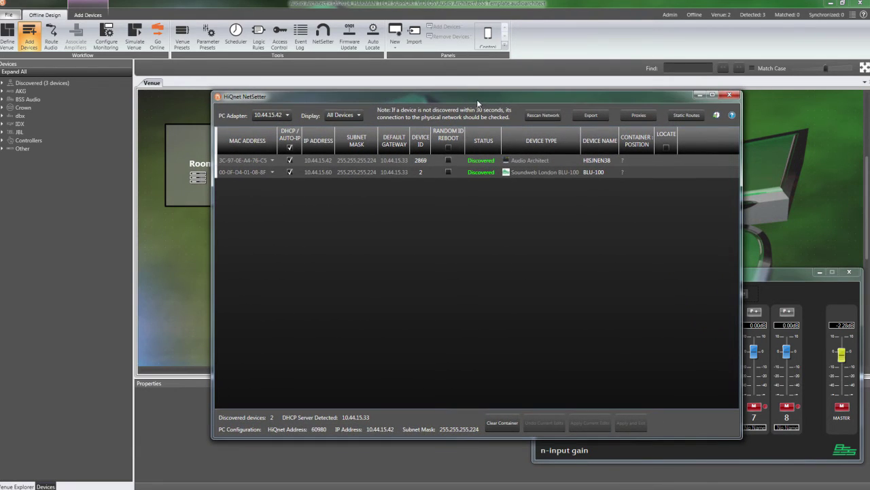
{"action": "left_click", "coordinate": [288, 117]}
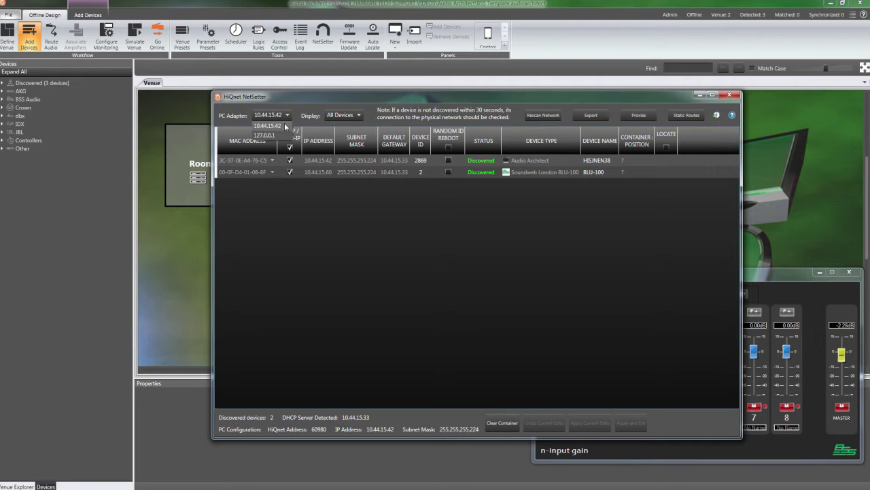
{"action": "left_click", "coordinate": [280, 127]}
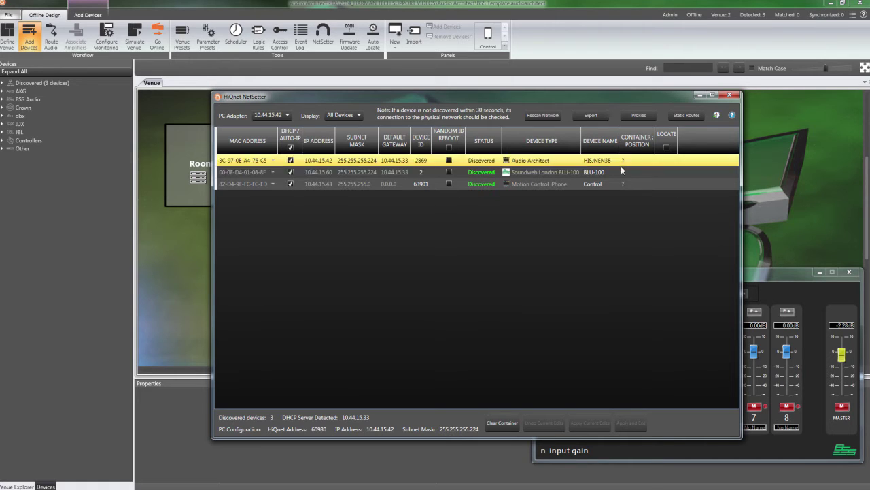
Rename the Control iPhone to 'iPhone Control', apply the edit and exit NetSetter.
{"action": "double_click", "coordinate": [589, 185]}
{"action": "left_click", "coordinate": [585, 184]}
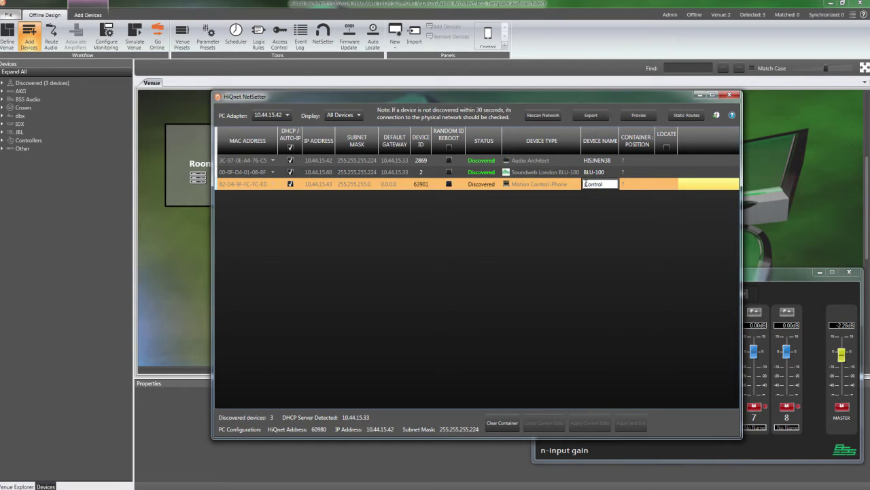
{"action": "type", "text": "iPhone"}
{"action": "key", "text": "Return"}
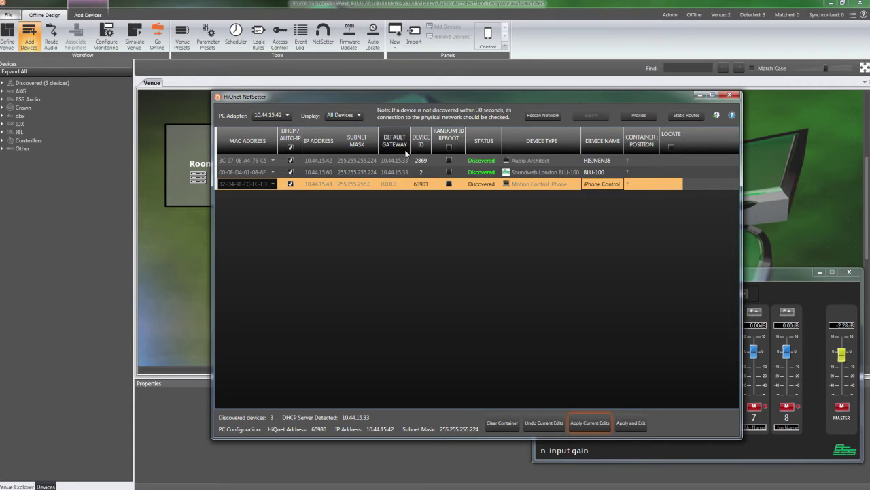
{"action": "left_click", "coordinate": [628, 423]}
{"action": "left_click", "coordinate": [629, 423]}
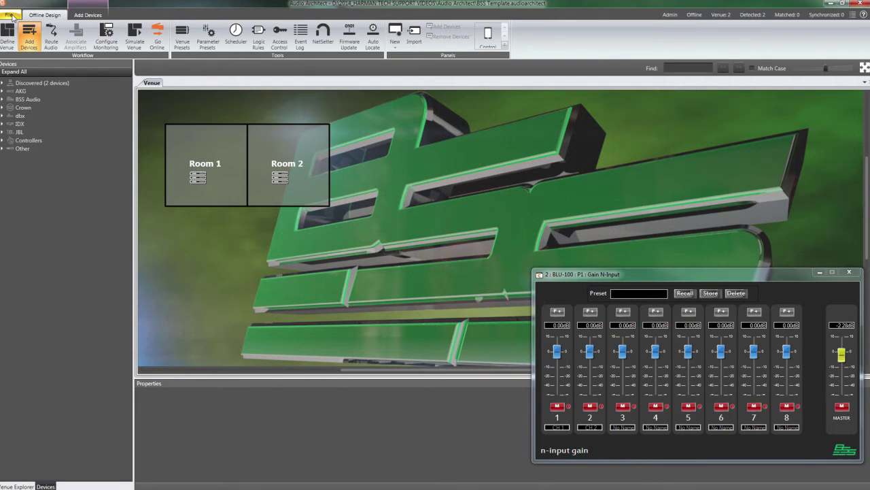
Remove Local Area Connection 4 from the Network Connectivity application options.
{"action": "left_click", "coordinate": [11, 15]}
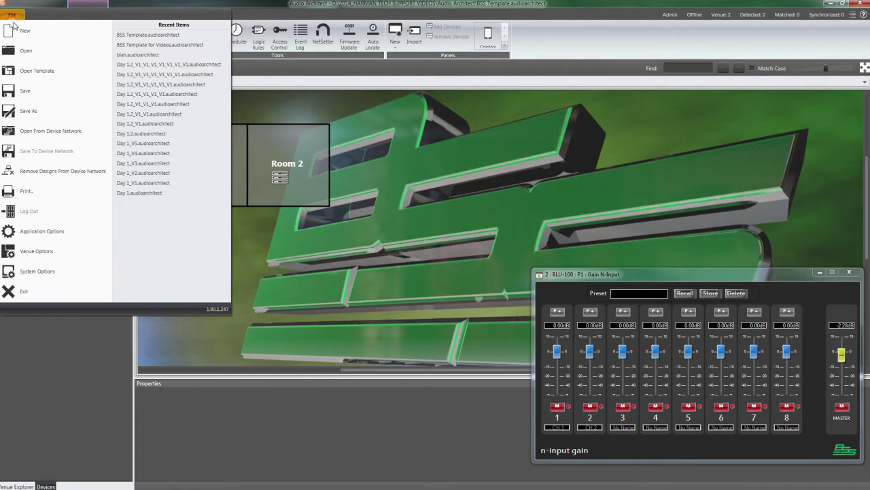
{"action": "left_click", "coordinate": [46, 232]}
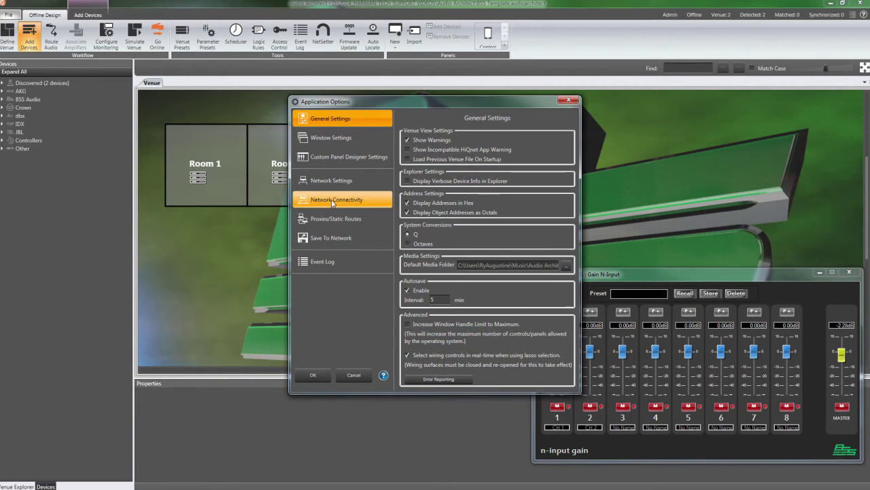
{"action": "left_click", "coordinate": [332, 202]}
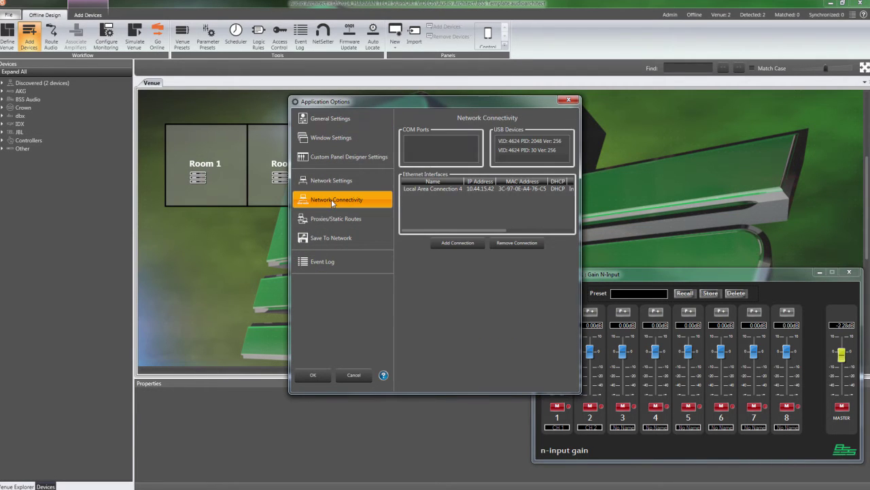
{"action": "left_click", "coordinate": [470, 191]}
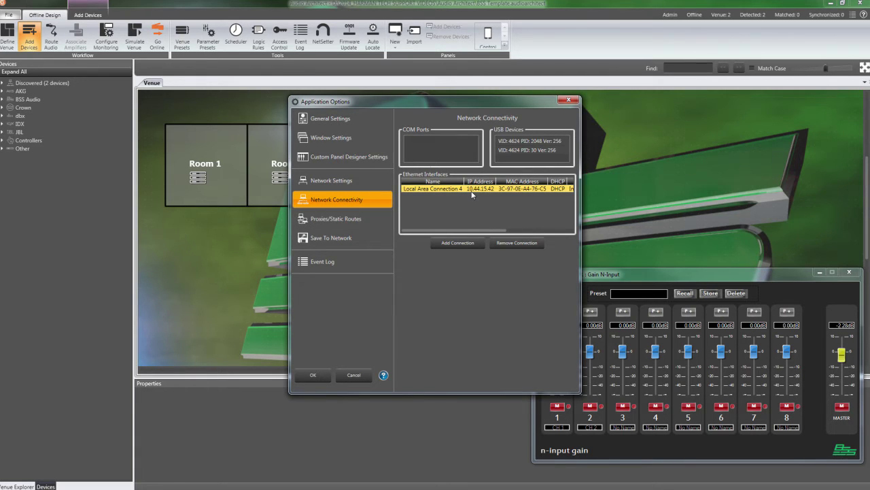
{"action": "left_click", "coordinate": [473, 191]}
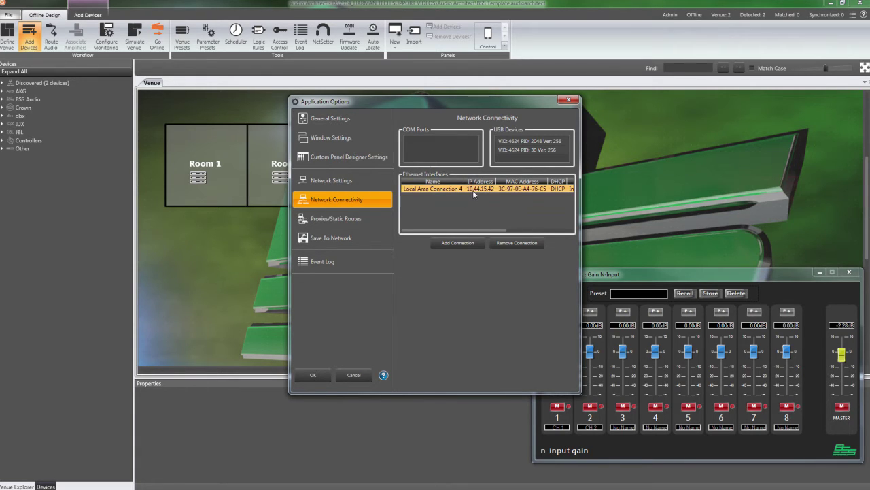
{"action": "left_click", "coordinate": [523, 246]}
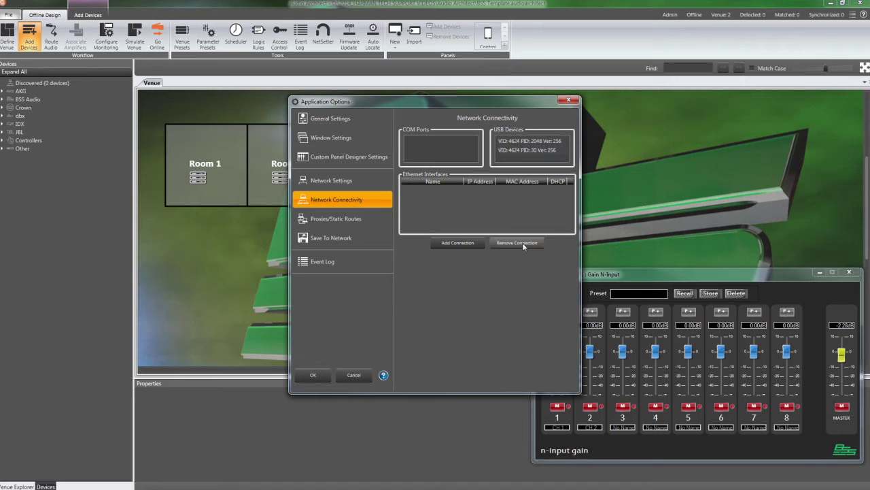
Re-add Local Area Connection 4 as a network connection and save the options.
{"action": "left_click", "coordinate": [465, 244]}
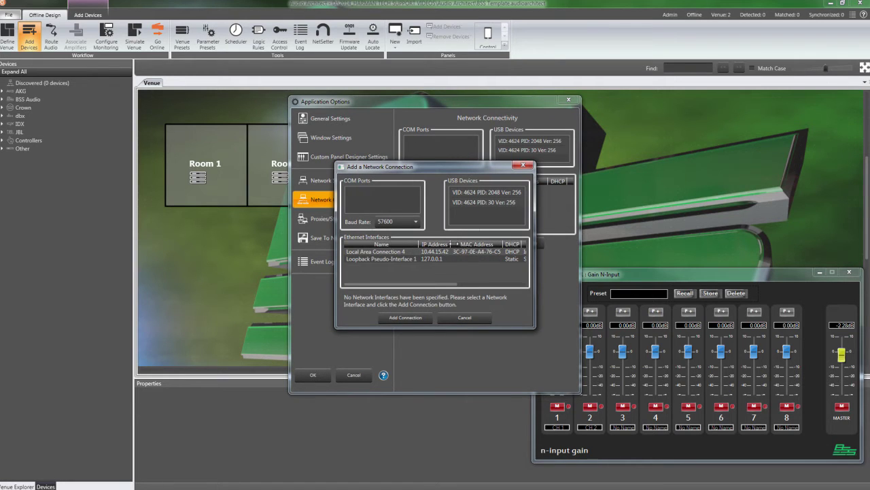
{"action": "left_click", "coordinate": [436, 255]}
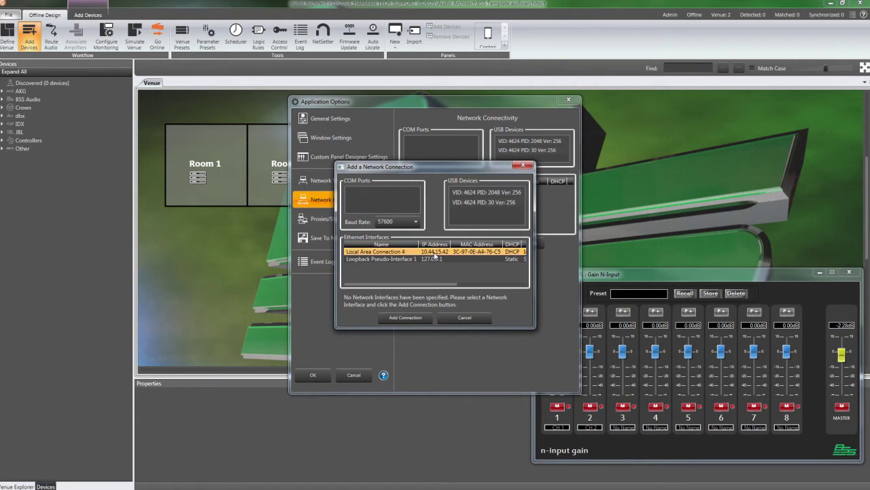
{"action": "left_click", "coordinate": [405, 318]}
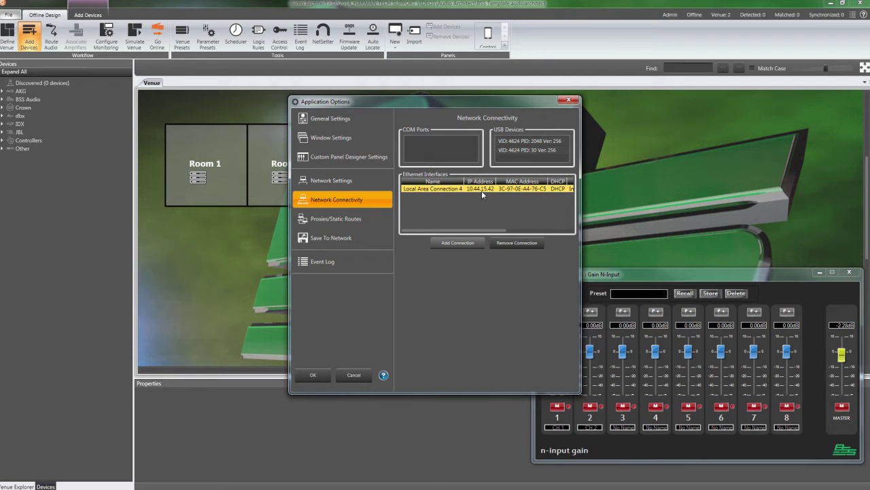
{"action": "left_click", "coordinate": [313, 376]}
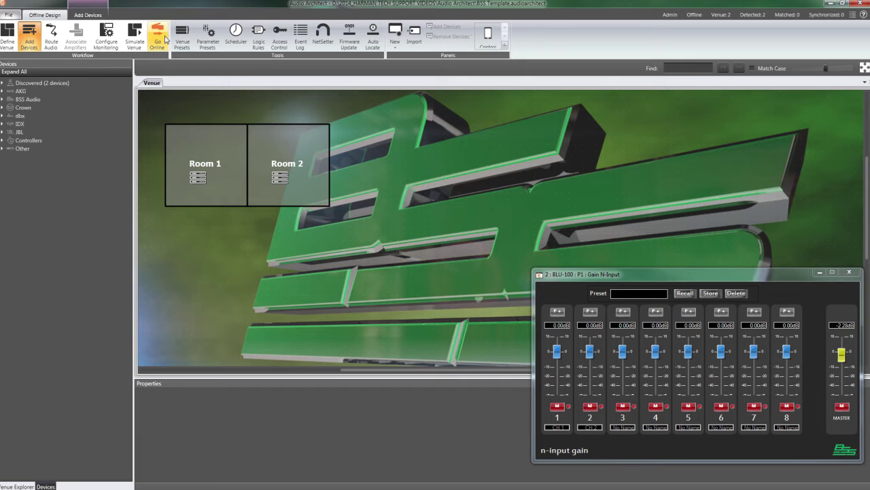
Take the venue online with Go Online in the Workflow ribbon group.
{"action": "left_click", "coordinate": [165, 39]}
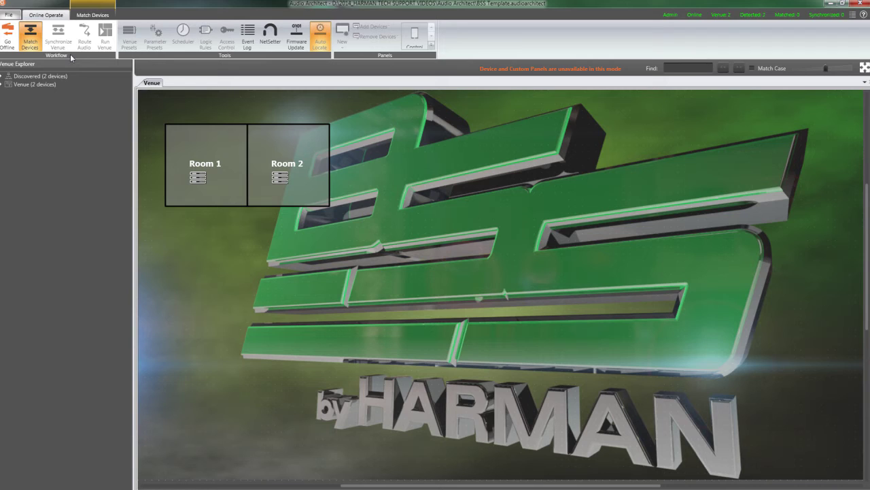
Match the discovered 0x2 BLU-100 to Room 2's Rack 1 BLU-100 at 10.44.15.60.
{"action": "double_click", "coordinate": [295, 160]}
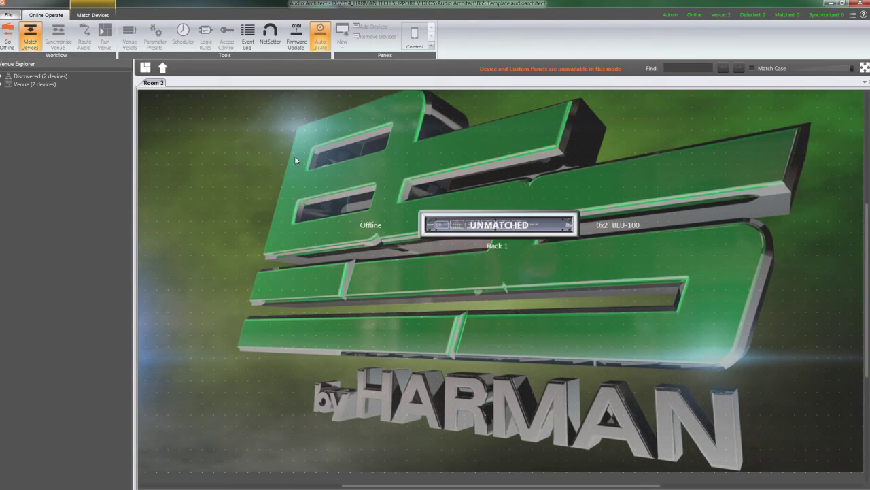
{"action": "left_click", "coordinate": [3, 84]}
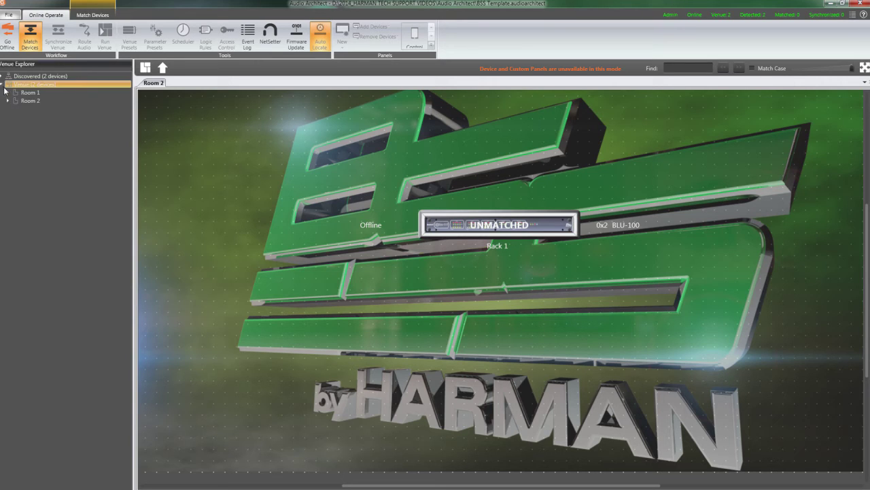
{"action": "left_click", "coordinate": [7, 94]}
{"action": "left_click", "coordinate": [8, 109]}
{"action": "left_click", "coordinate": [14, 117]}
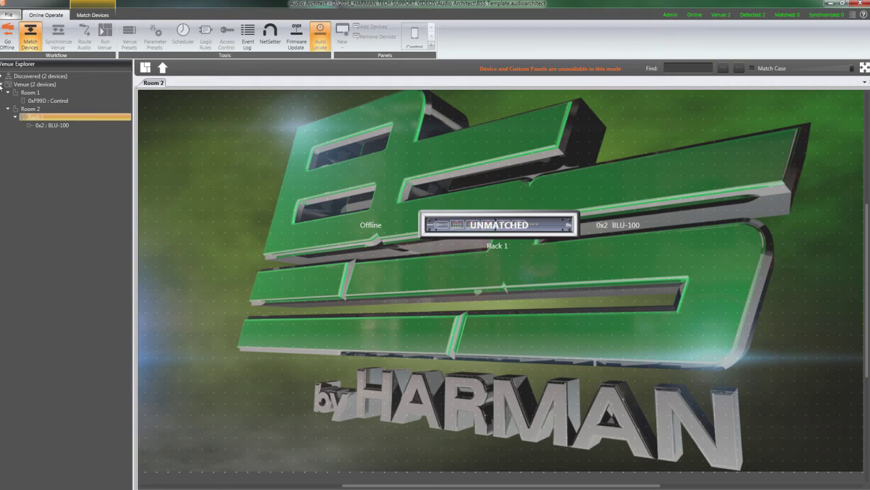
{"action": "left_click", "coordinate": [3, 84]}
{"action": "left_click", "coordinate": [2, 76]}
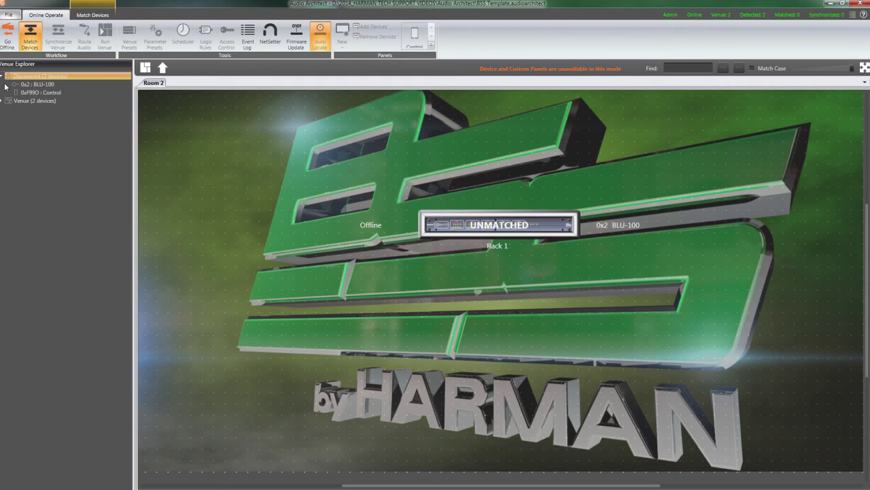
{"action": "left_click", "coordinate": [41, 84]}
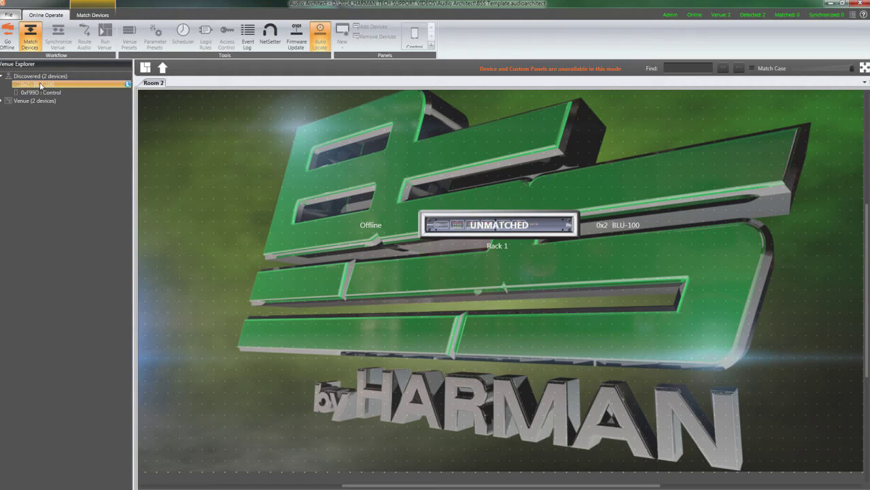
{"action": "left_click_drag", "start_coordinate": [41, 84], "coordinate": [509, 229]}
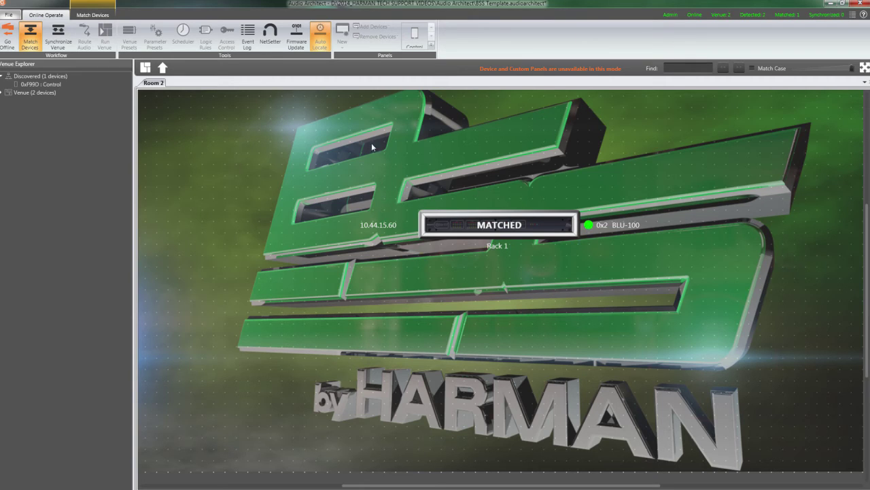
Match the discovered 0xF99D Control unit to Room 1's device, then start Synchronize Venue.
{"action": "left_click", "coordinate": [164, 69]}
{"action": "double_click", "coordinate": [214, 140]}
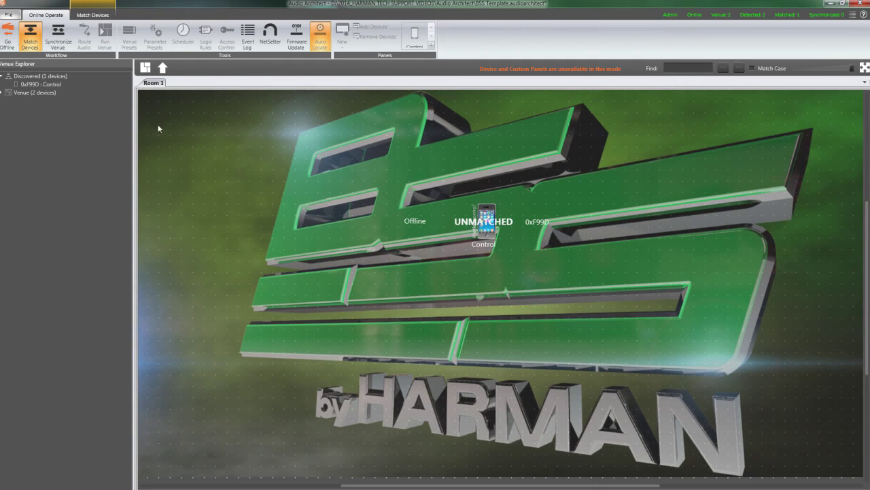
{"action": "left_click_drag", "start_coordinate": [49, 83], "coordinate": [486, 222]}
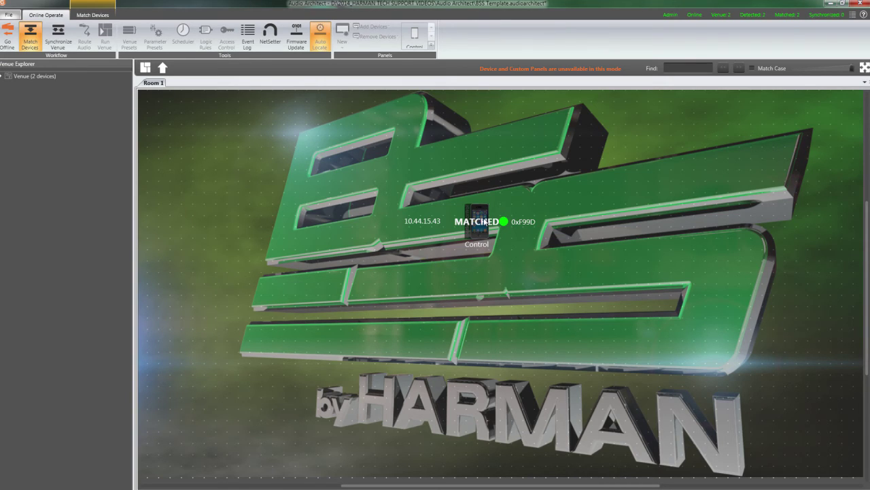
{"action": "left_click", "coordinate": [60, 45]}
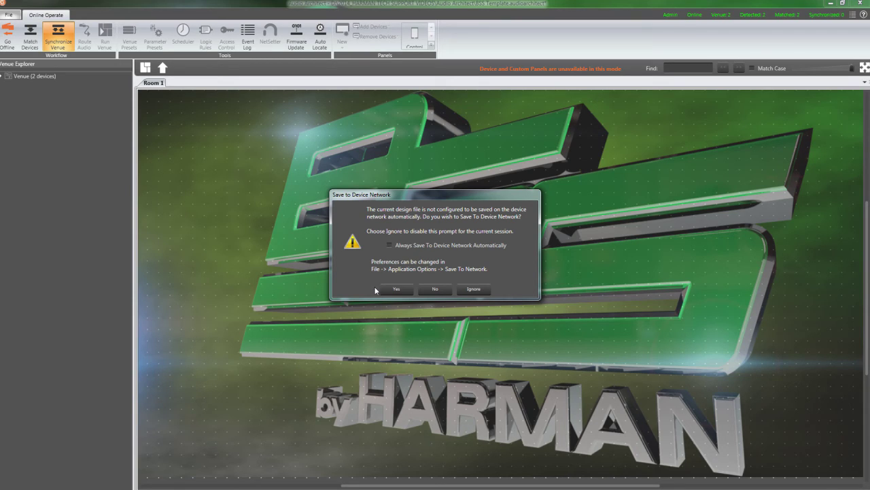
Accept saving to the device network, then reopen Room 2 to view the BLU-100 rack.
{"action": "left_click", "coordinate": [396, 289]}
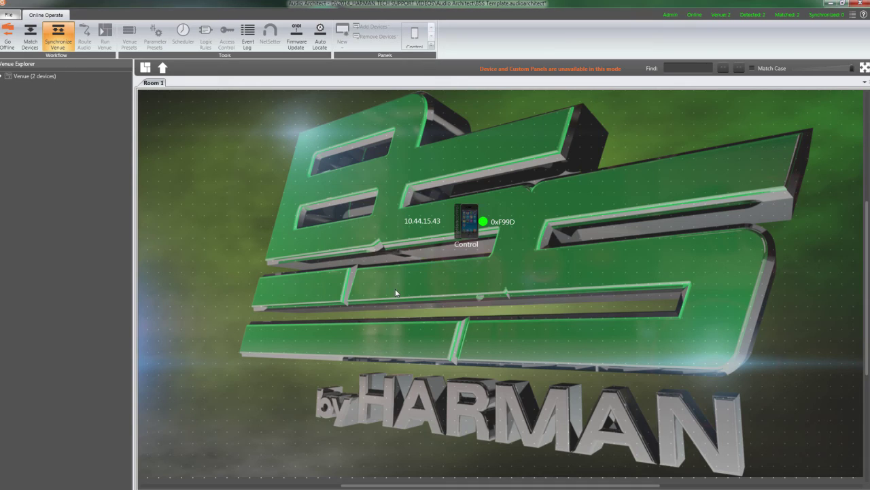
{"action": "left_click", "coordinate": [11, 15]}
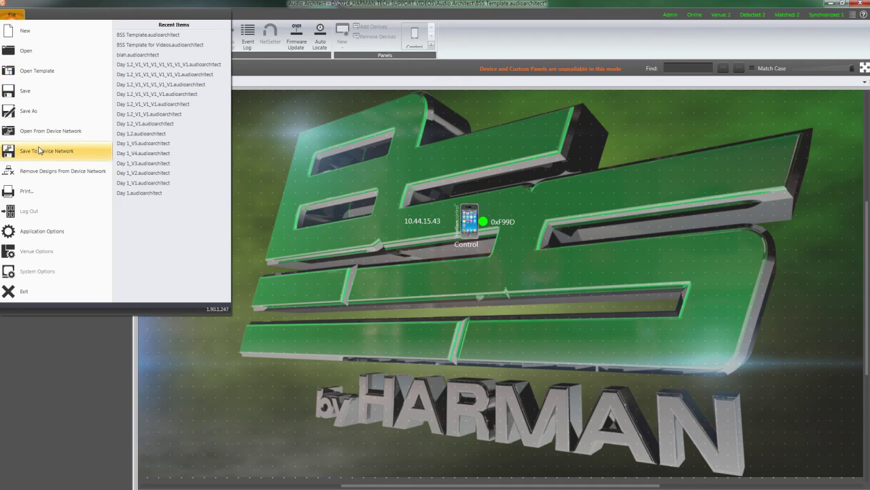
{"action": "left_click", "coordinate": [72, 339]}
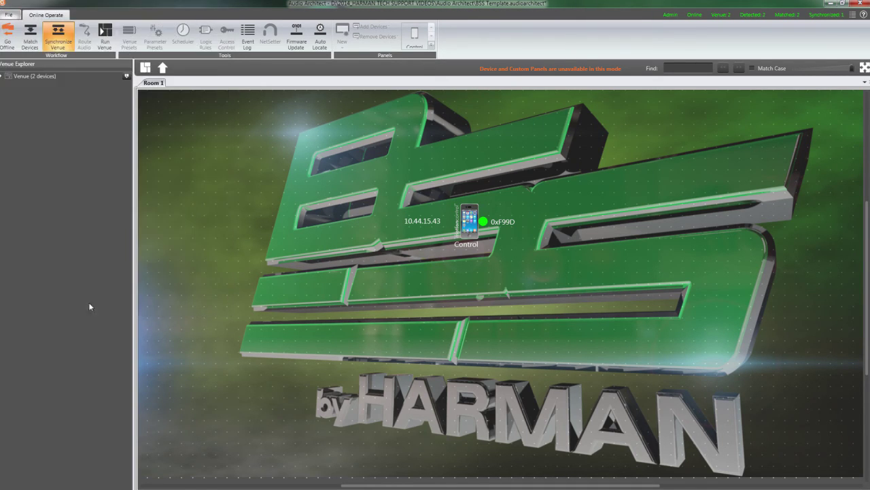
{"action": "left_click", "coordinate": [162, 67]}
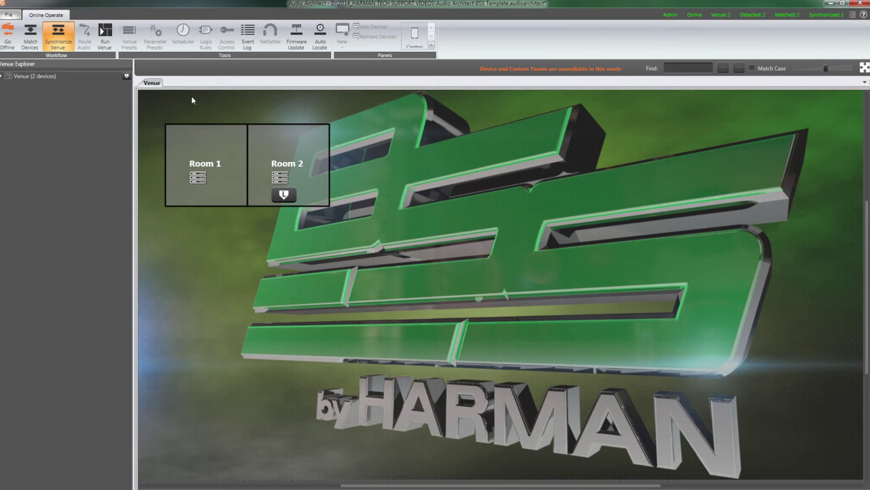
{"action": "double_click", "coordinate": [300, 163]}
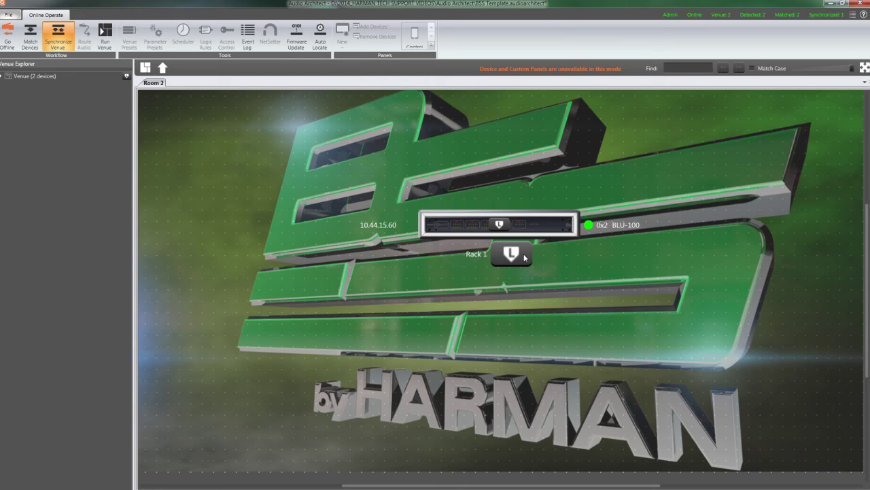
Synchronize the Rack 1 BLU-100, choosing Ignore at the Save to Device Network prompt.
{"action": "left_click", "coordinate": [108, 47]}
{"action": "left_click", "coordinate": [527, 257]}
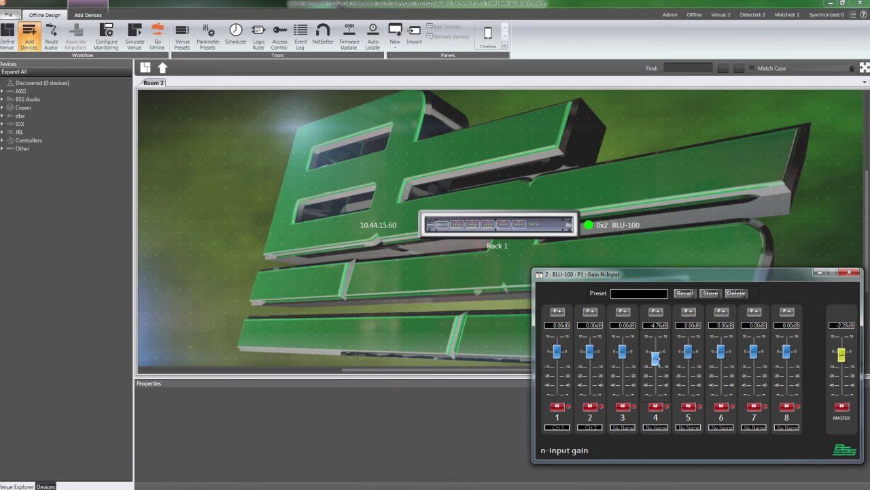
{"action": "left_click_drag", "start_coordinate": [655, 351], "coordinate": [688, 360]}
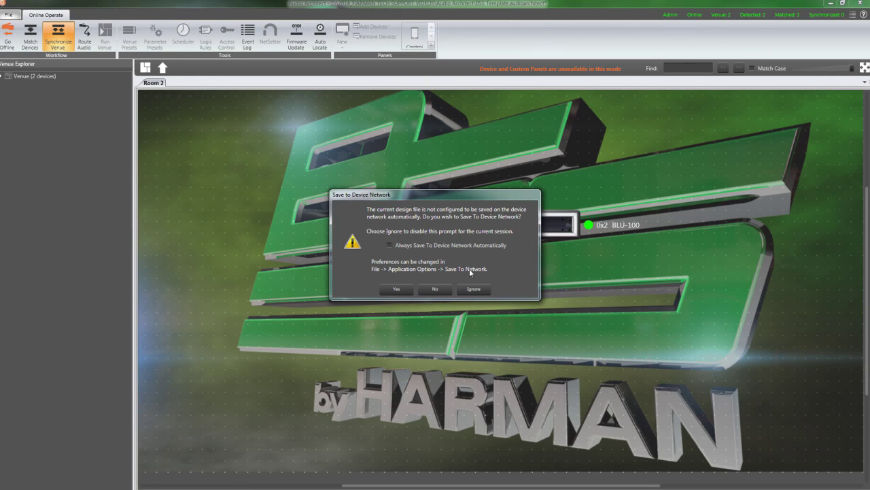
{"action": "left_click", "coordinate": [473, 289]}
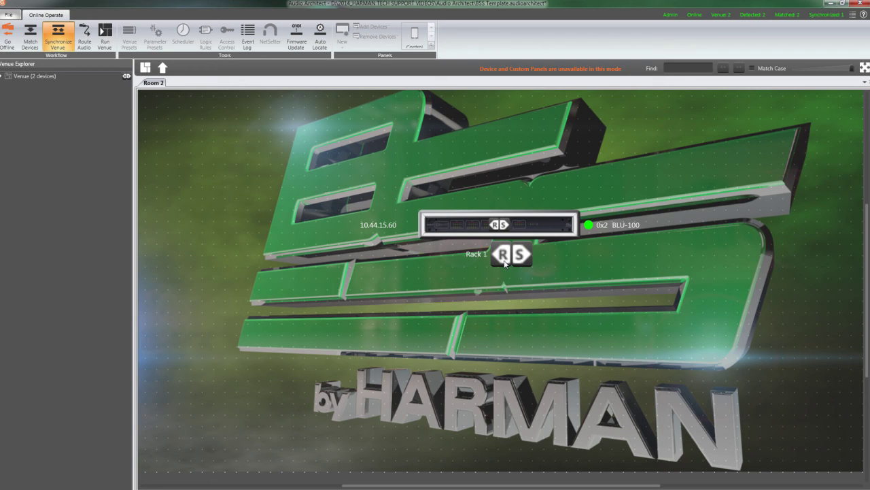
Run the venue live, check Room 1's Control device page, then return to Room 2's BLU-100 rack.
{"action": "left_click", "coordinate": [503, 261]}
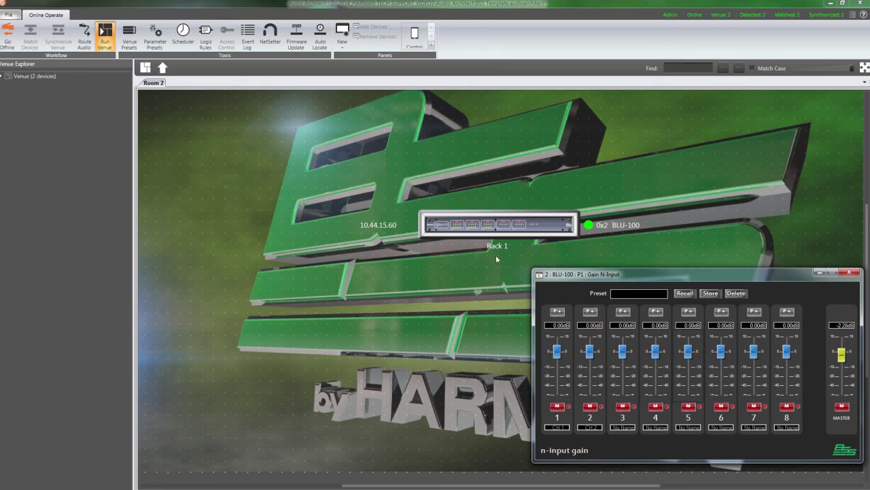
{"action": "left_click", "coordinate": [163, 68]}
{"action": "double_click", "coordinate": [200, 143]}
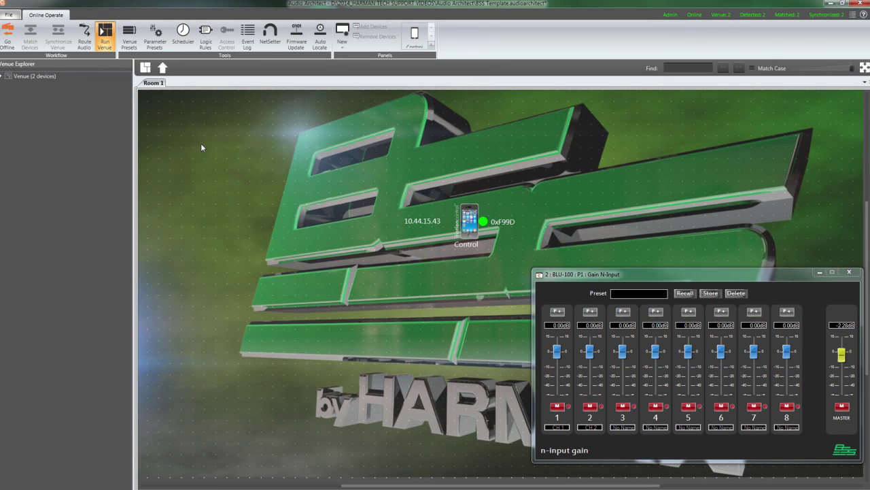
{"action": "double_click", "coordinate": [471, 223]}
{"action": "left_click", "coordinate": [250, 187]}
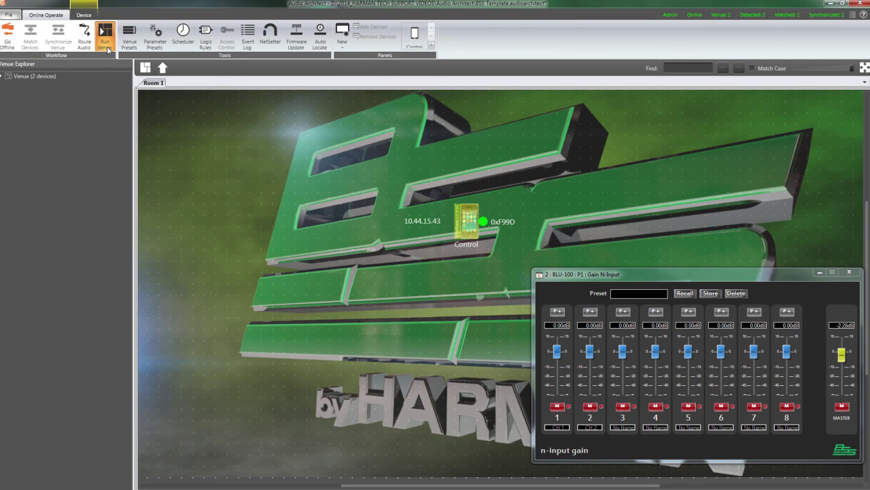
{"action": "left_click", "coordinate": [163, 67]}
{"action": "double_click", "coordinate": [296, 145]}
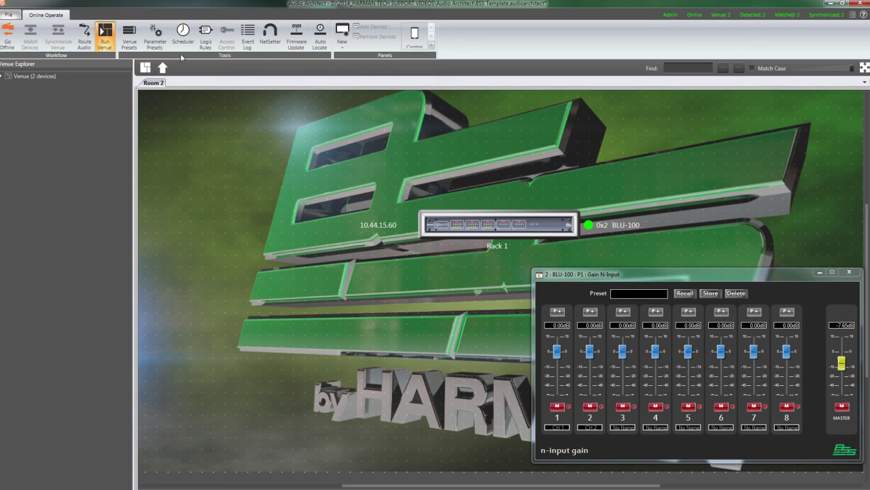
{"action": "left_click", "coordinate": [9, 14]}
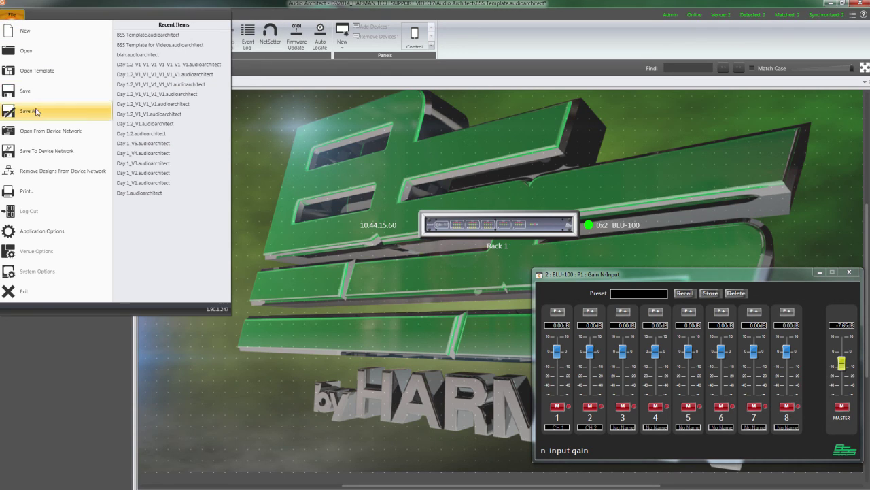
{"action": "left_click", "coordinate": [86, 355]}
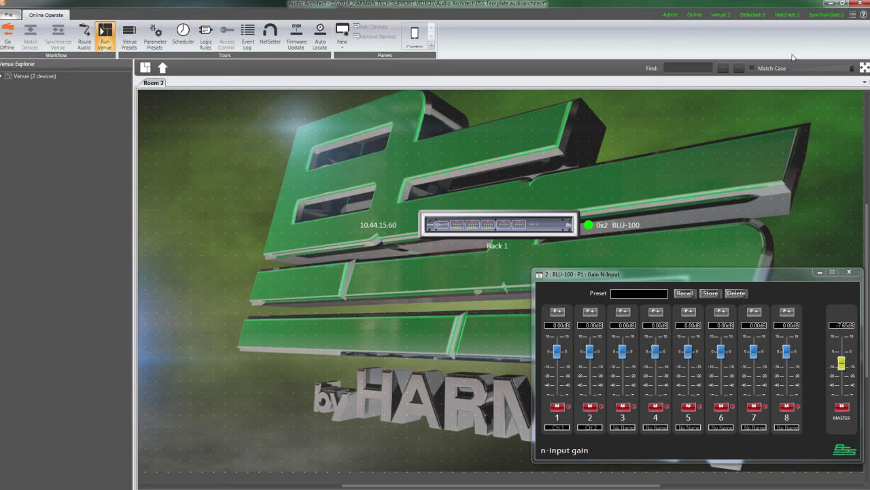